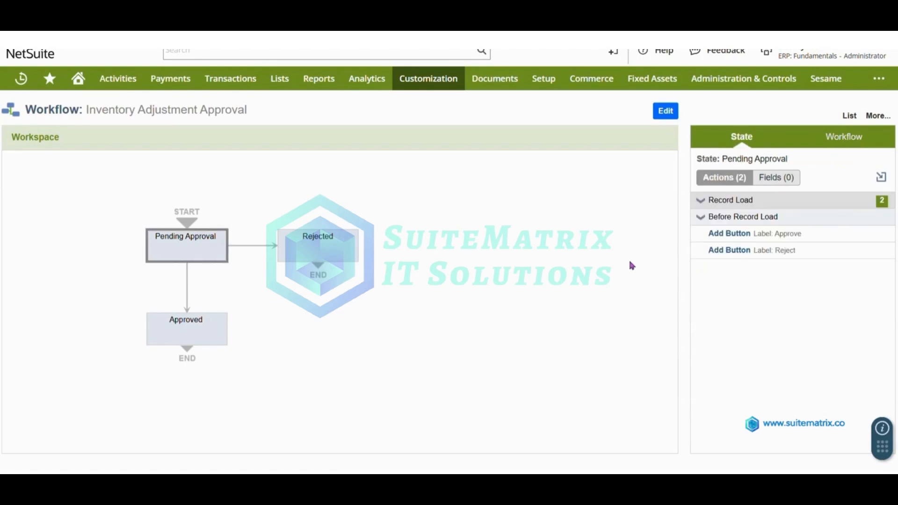
click(737, 235)
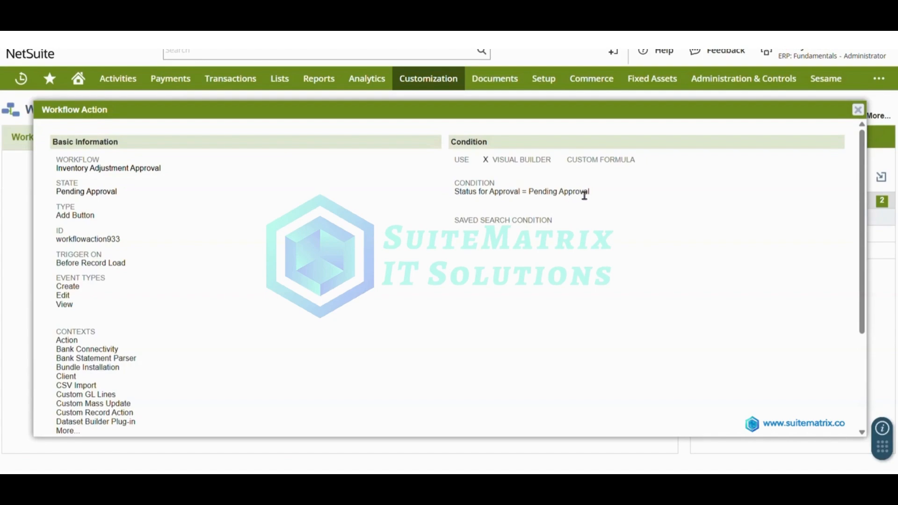
scroll(57, 372, down, 3)
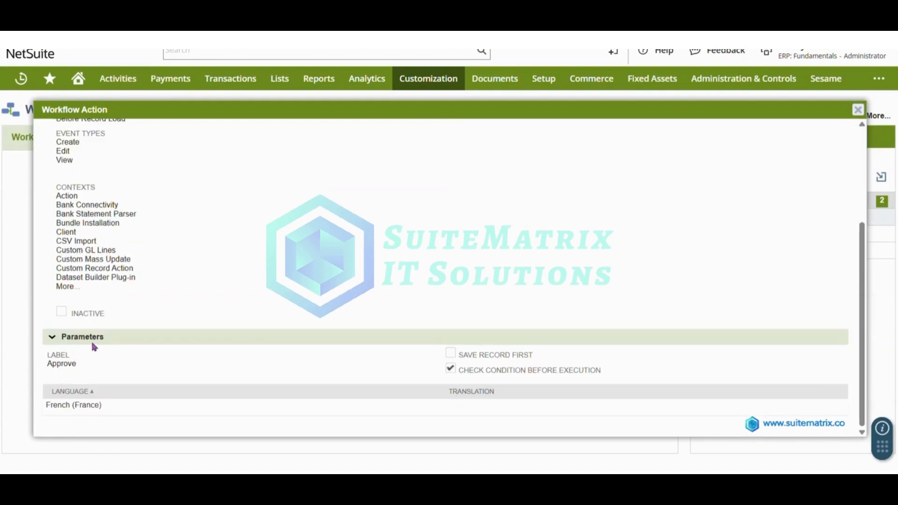
click(858, 110)
click(738, 253)
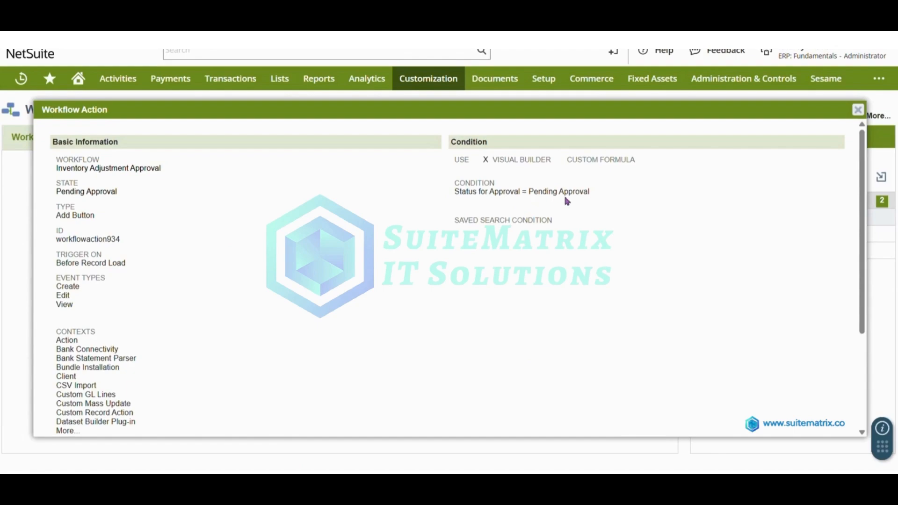
scroll(353, 340, down, 3)
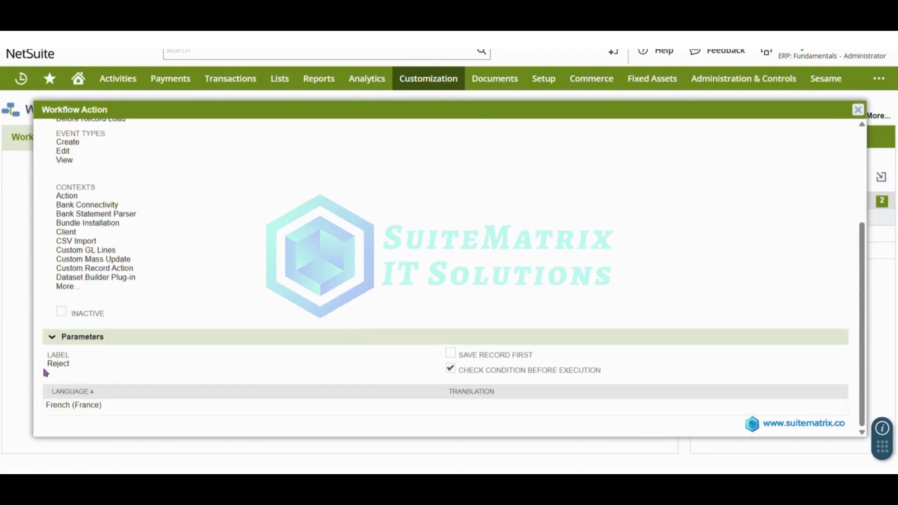
key(Escape)
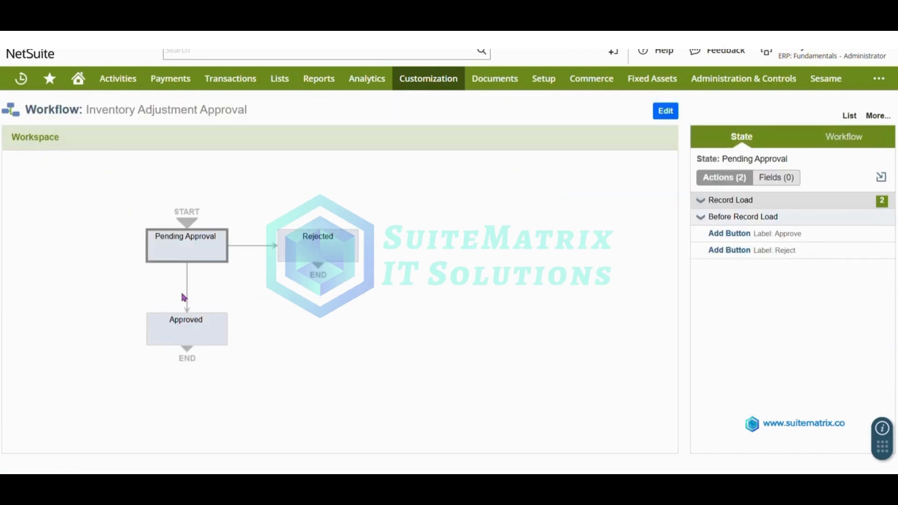
Step: Inspect the Pending Approval → Approved transition and its FIN MM - Inventory Manager role condition
click(185, 298)
click(188, 297)
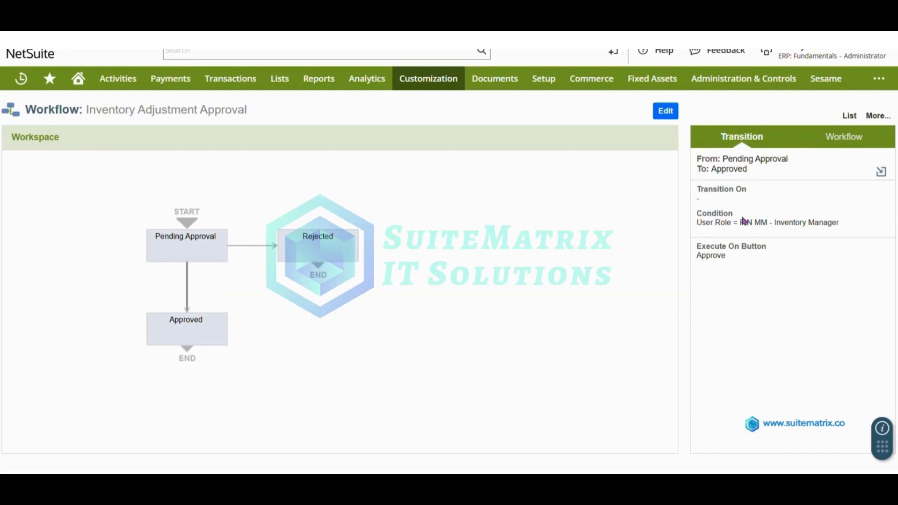
drag(740, 221, 843, 223)
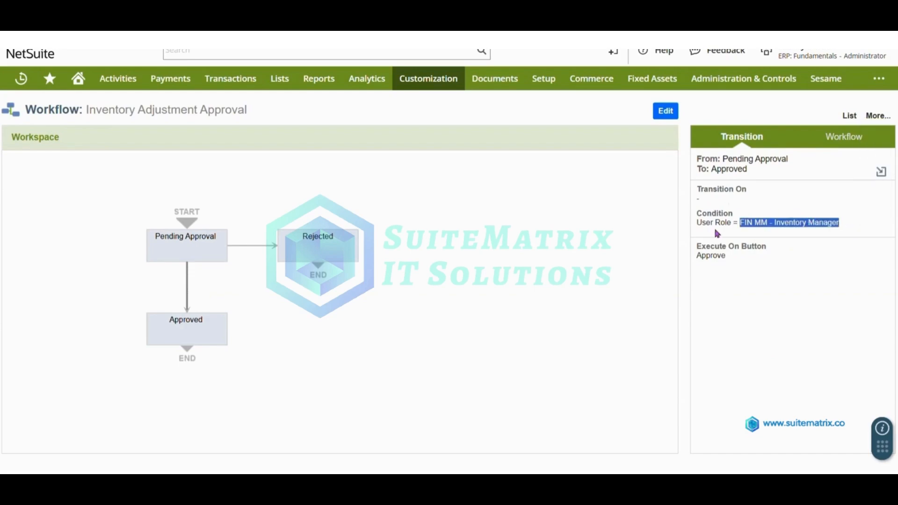
Step: Review the Approved state's Set Field Value action, then bring up the Pending Approval → Rejected transition
click(209, 336)
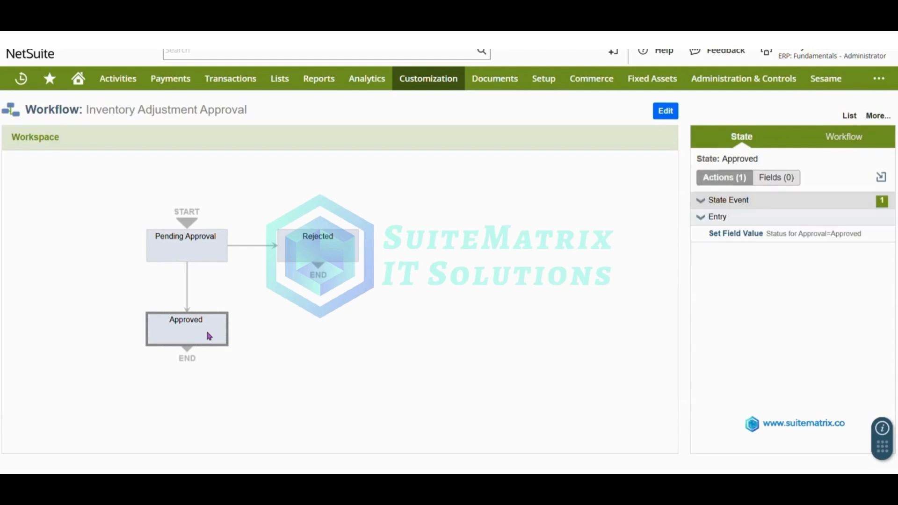
click(724, 234)
scroll(310, 246, down, 10)
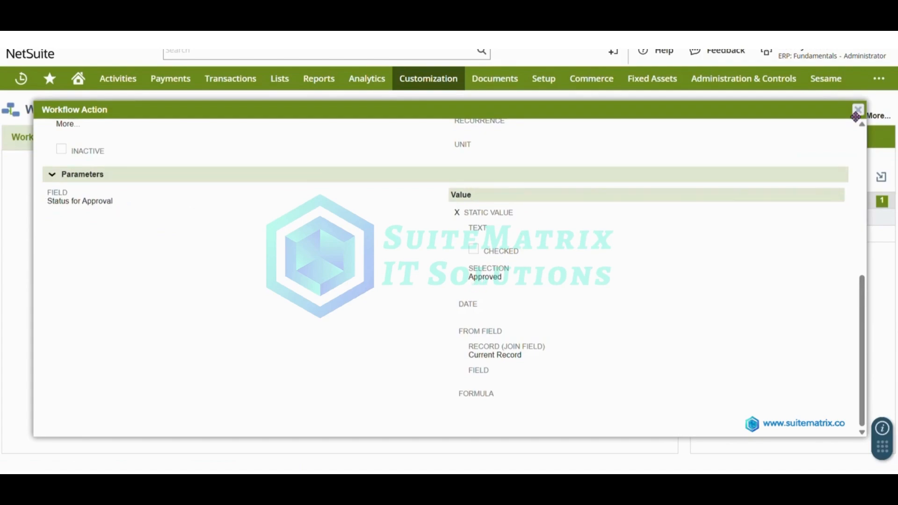
click(857, 111)
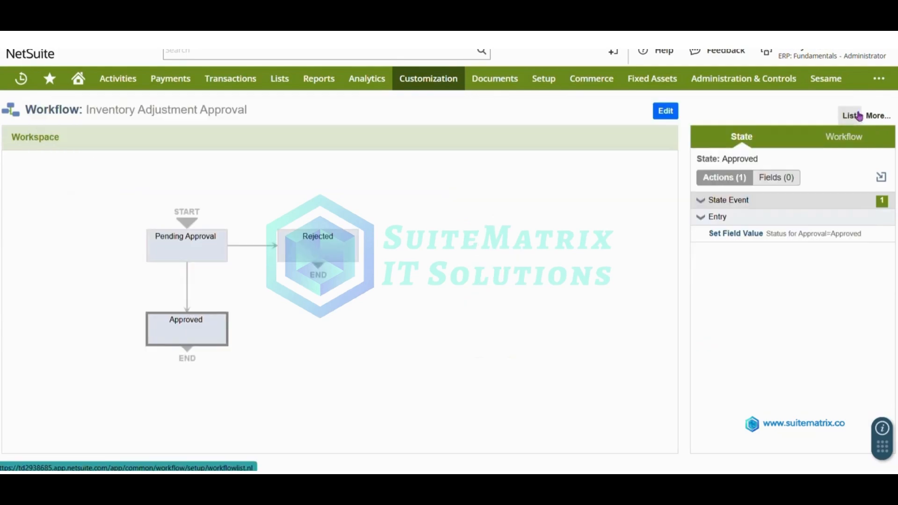
click(242, 245)
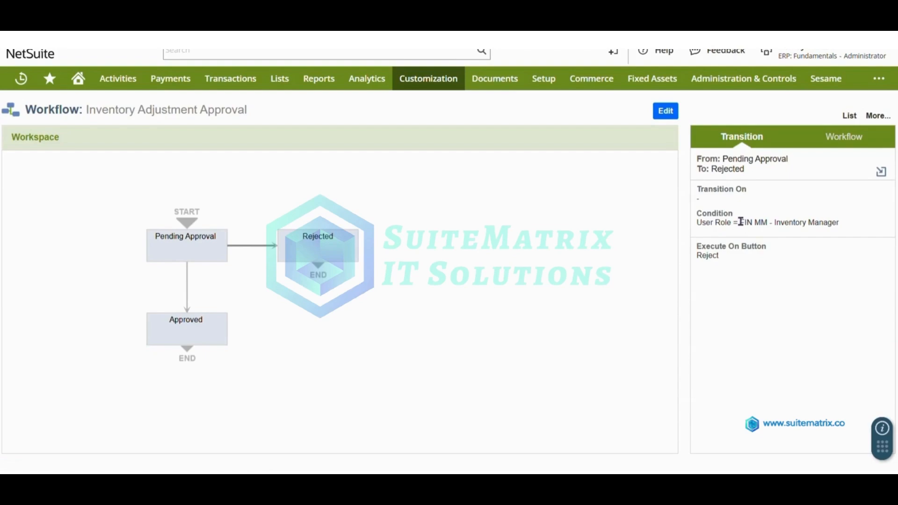
Step: Confirm the Rejected state's Set Field Value action sets Status for Approval to Rejected, then reveal the role menu
drag(740, 222, 839, 224)
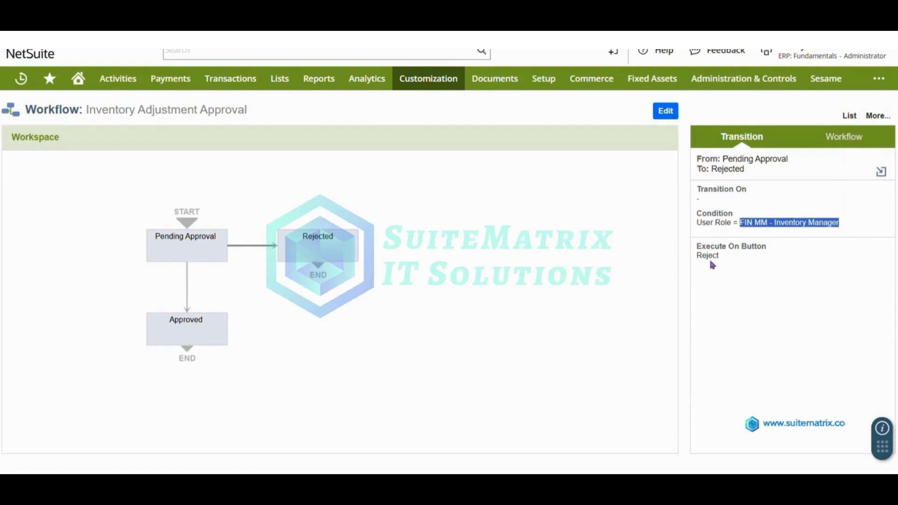
click(329, 253)
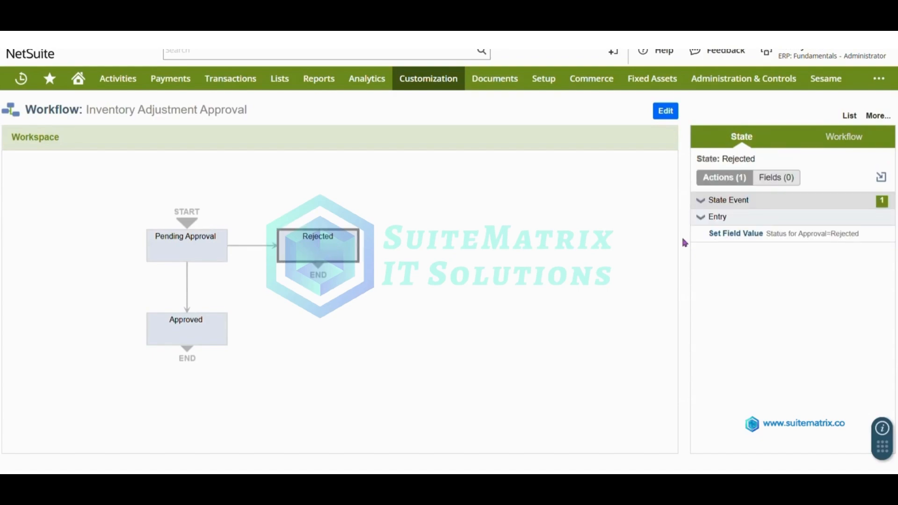
click(726, 234)
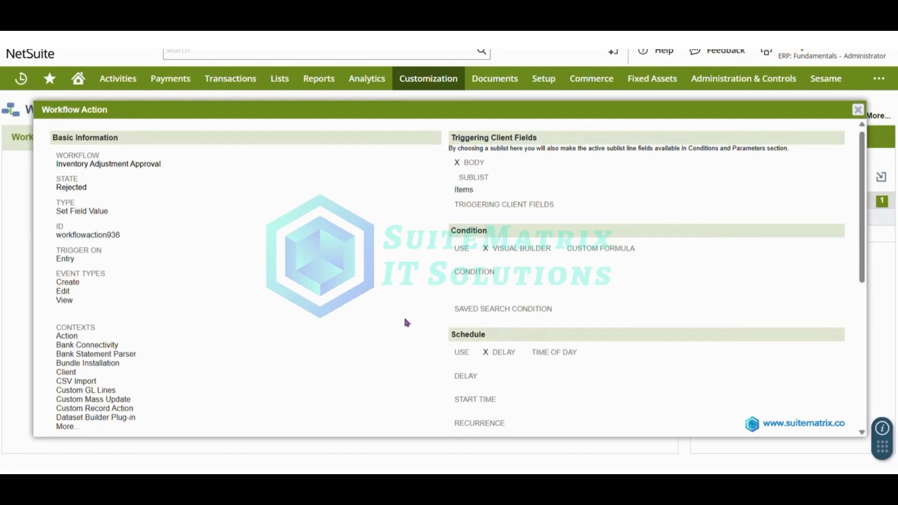
scroll(400, 317, down, 6)
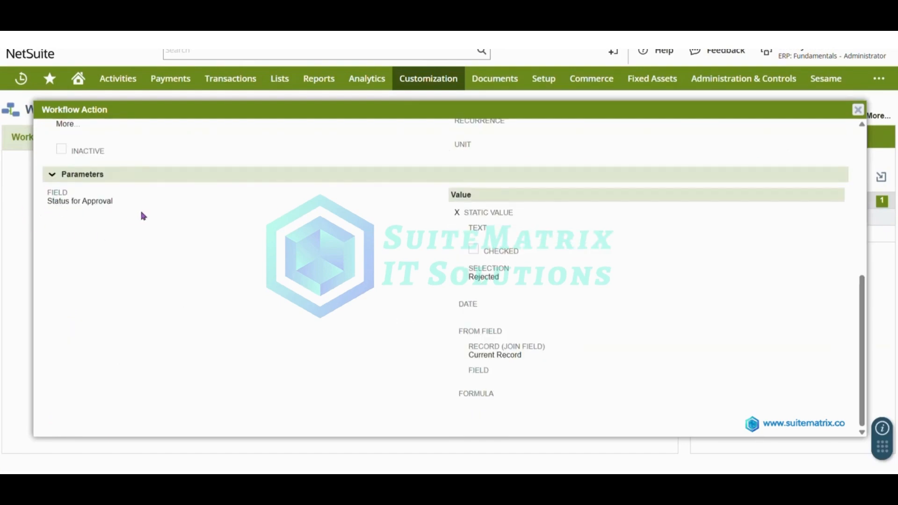
click(856, 114)
mouse_move(839, 55)
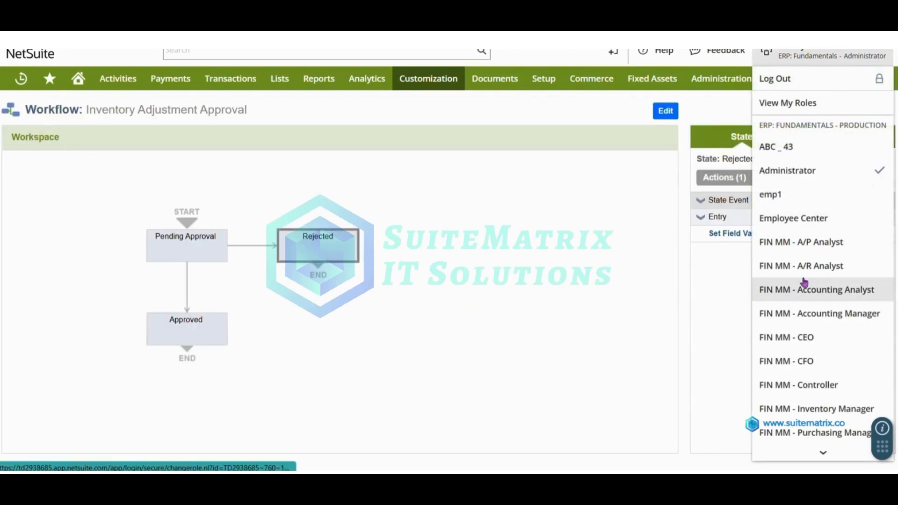
Step: Switch to the FIN MM - Inventory Manager role and begin a new Adjust Inventory record
scroll(803, 282, down, 2)
click(809, 312)
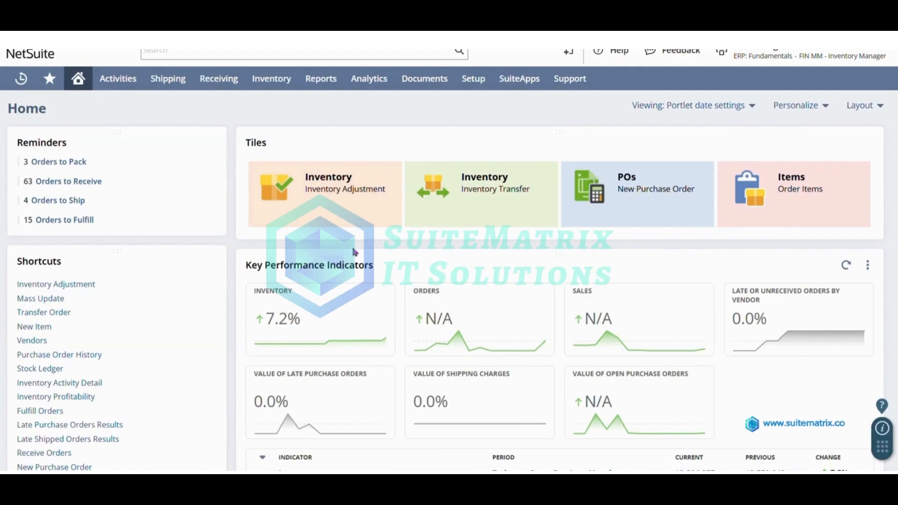
mouse_move(281, 80)
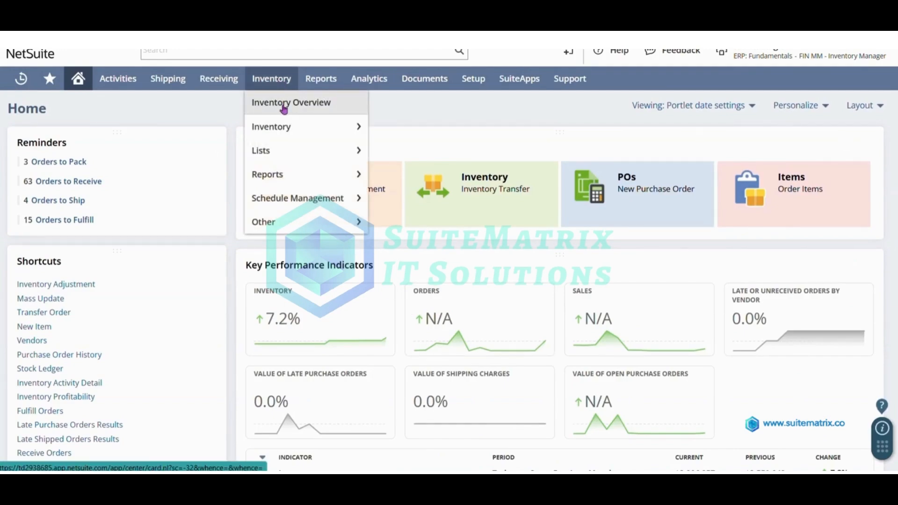
mouse_move(288, 129)
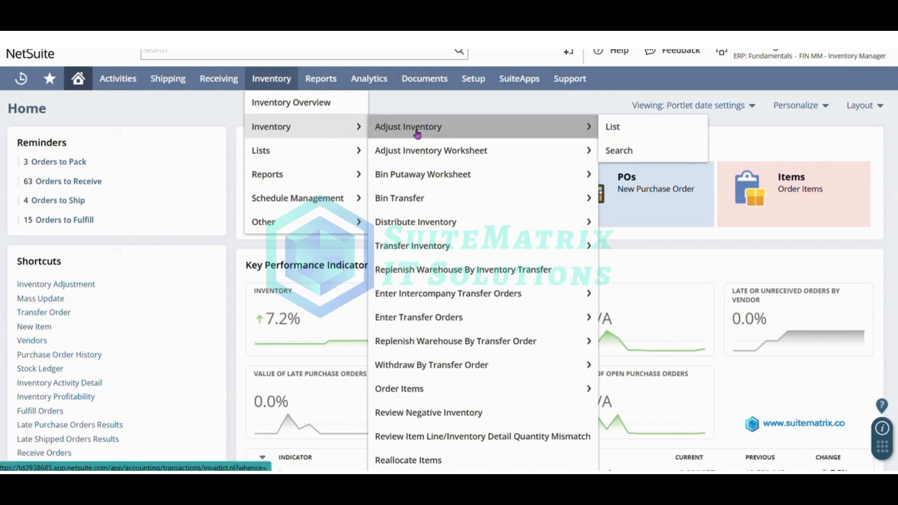
click(417, 130)
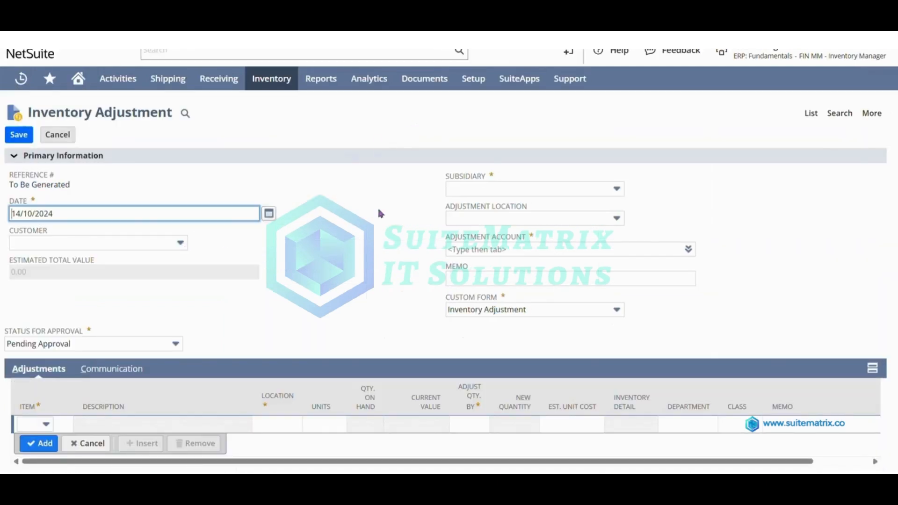
Step: Set the subsidiary to Canada and the adjustment account to 1100 Accounts Receivable
click(485, 192)
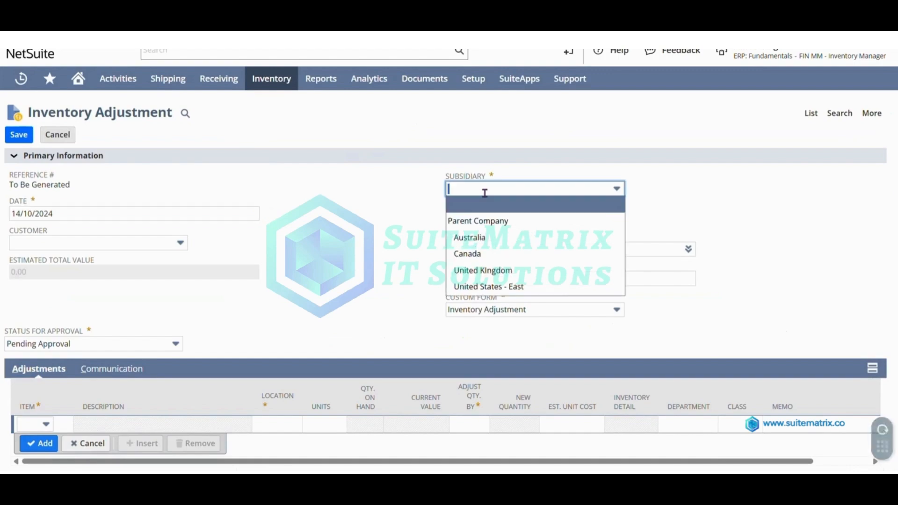
click(492, 254)
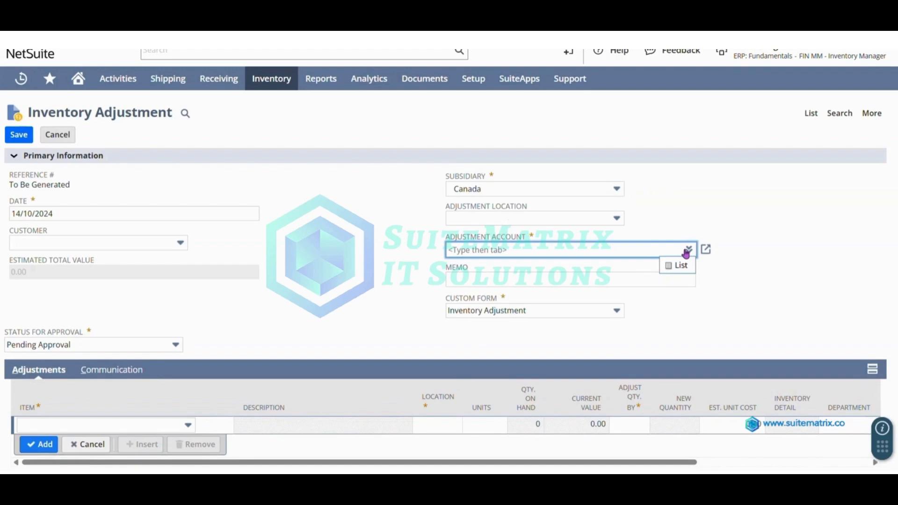
click(680, 265)
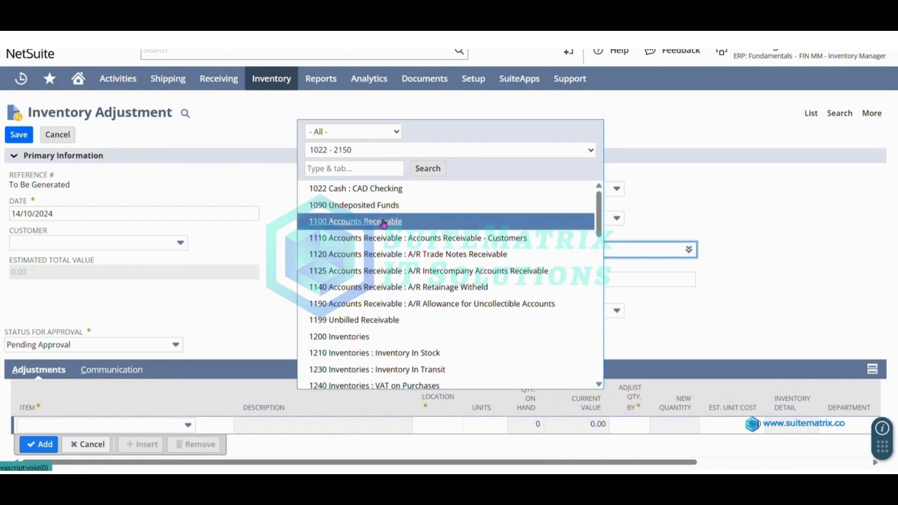
click(386, 223)
Step: Add a line adjusting the HP ENVY 32" Media Display Monitor by 100 at CAN-2, and save as IA37
click(116, 423)
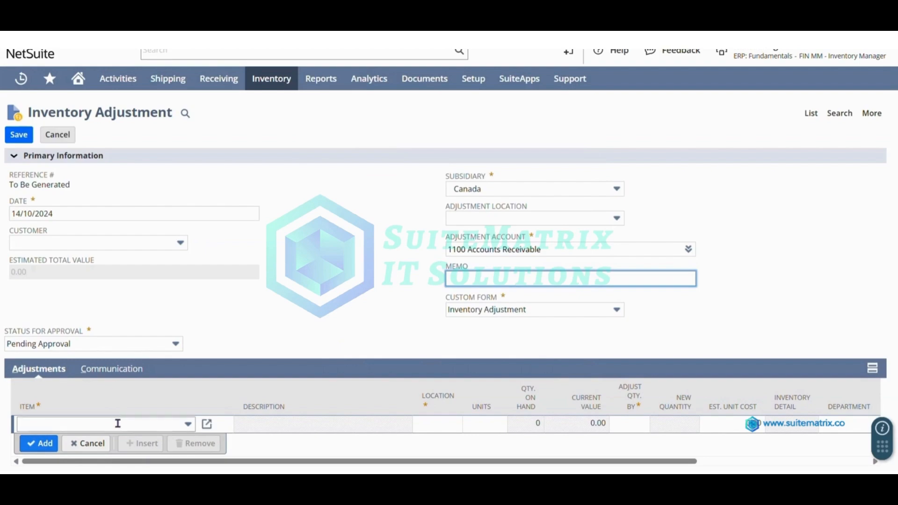
scroll(113, 412, down, 1)
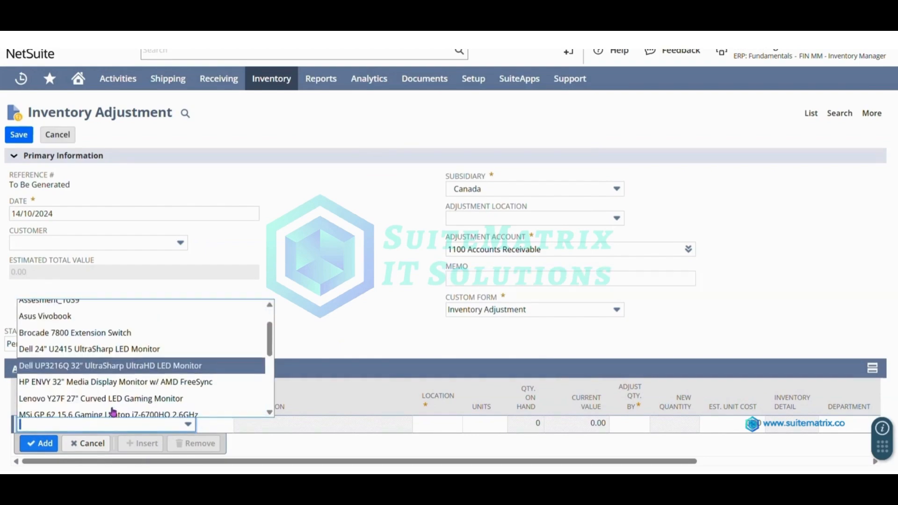
click(129, 390)
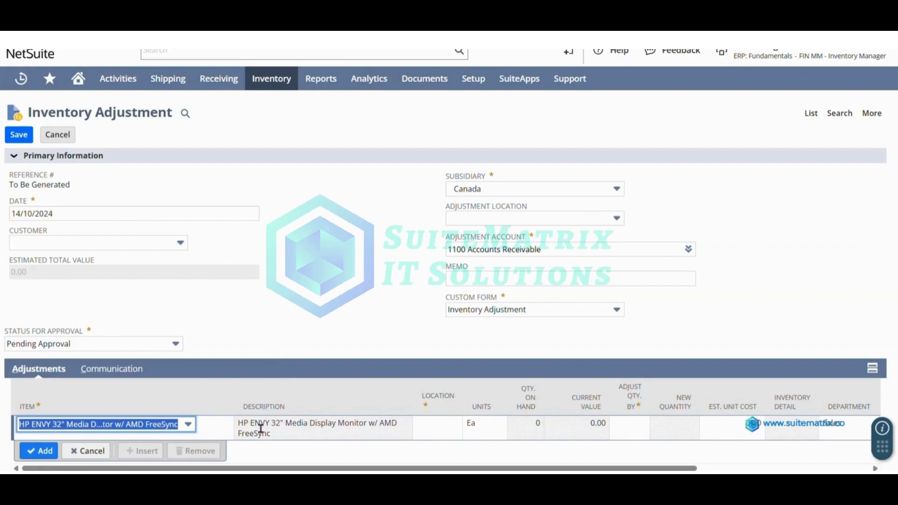
click(441, 435)
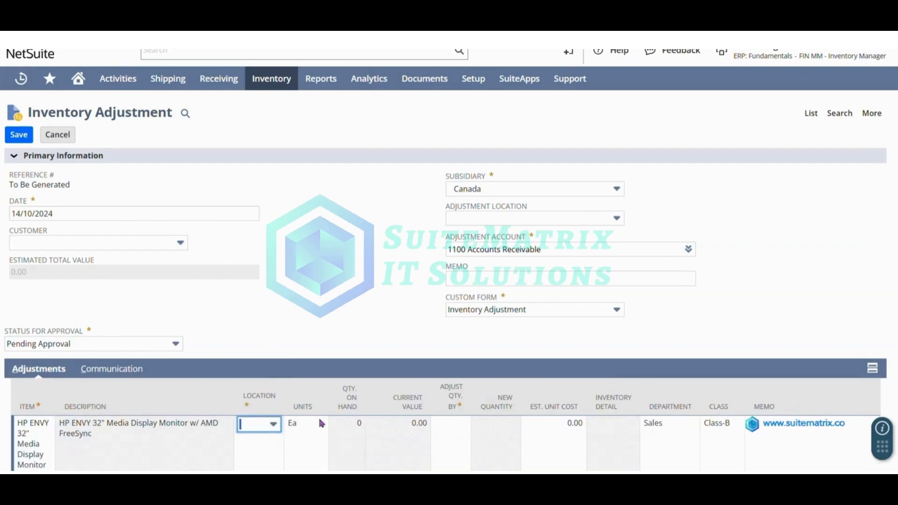
click(274, 427)
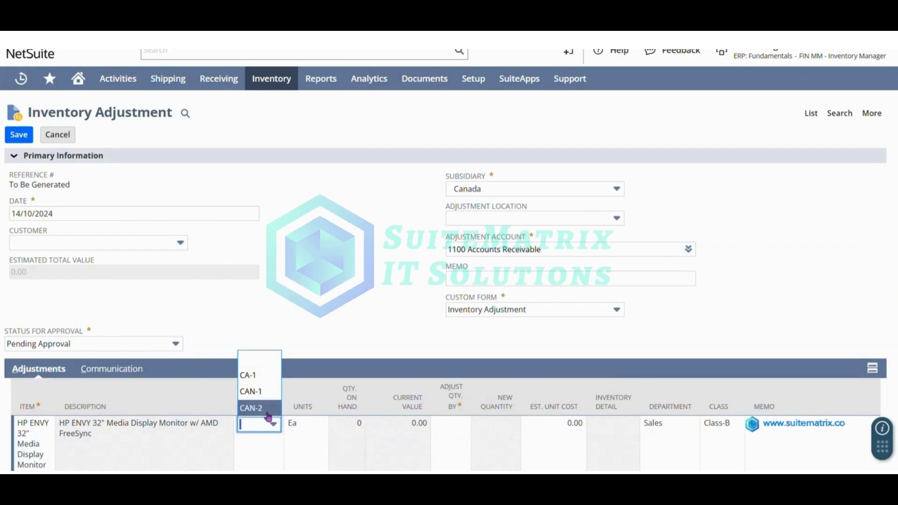
click(269, 410)
click(461, 424)
text(100)
scroll(367, 451, down, 2)
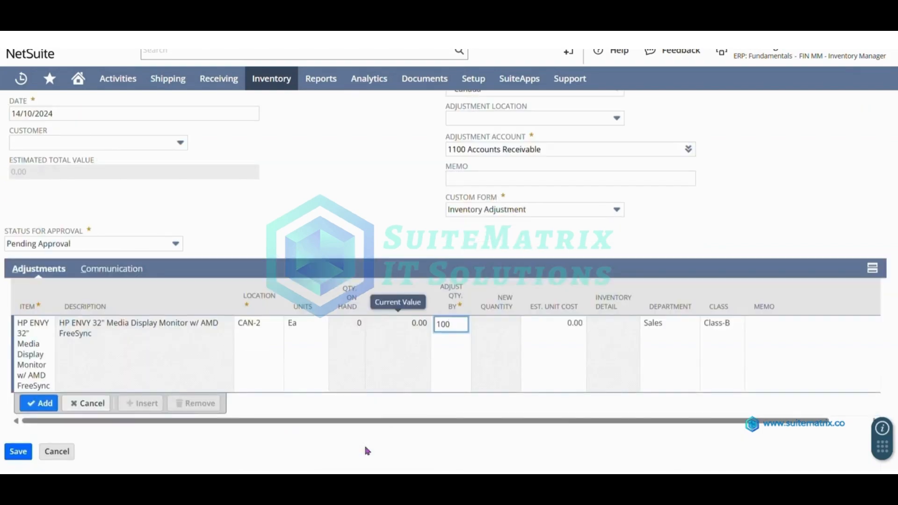
click(39, 403)
scroll(143, 299, up, 3)
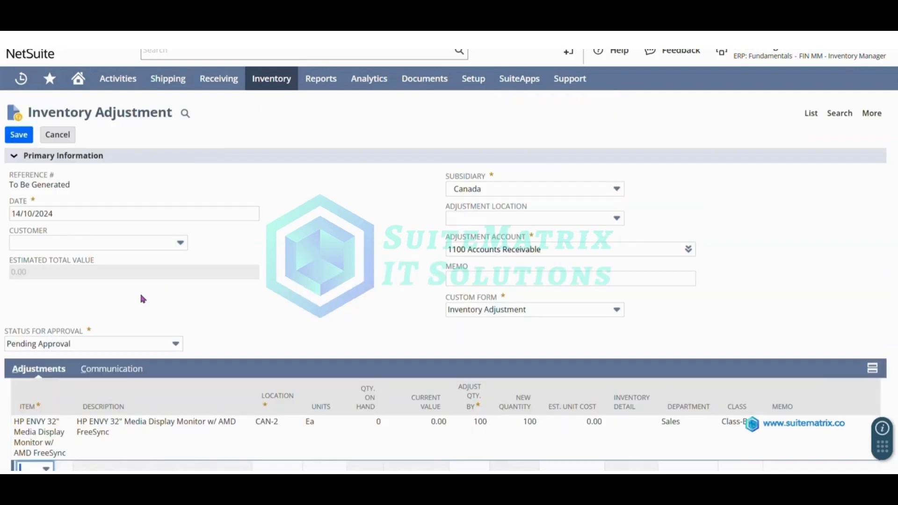
click(18, 135)
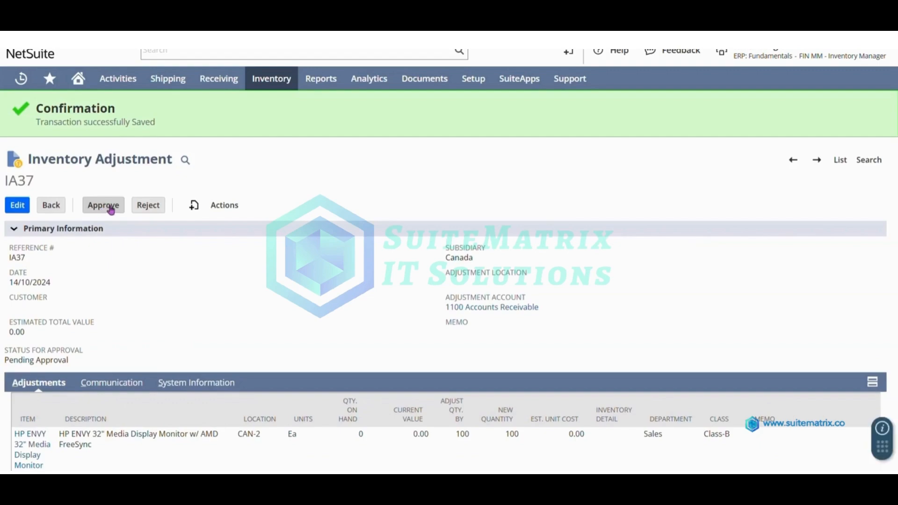
Step: Approve inventory adjustment IA37
click(103, 206)
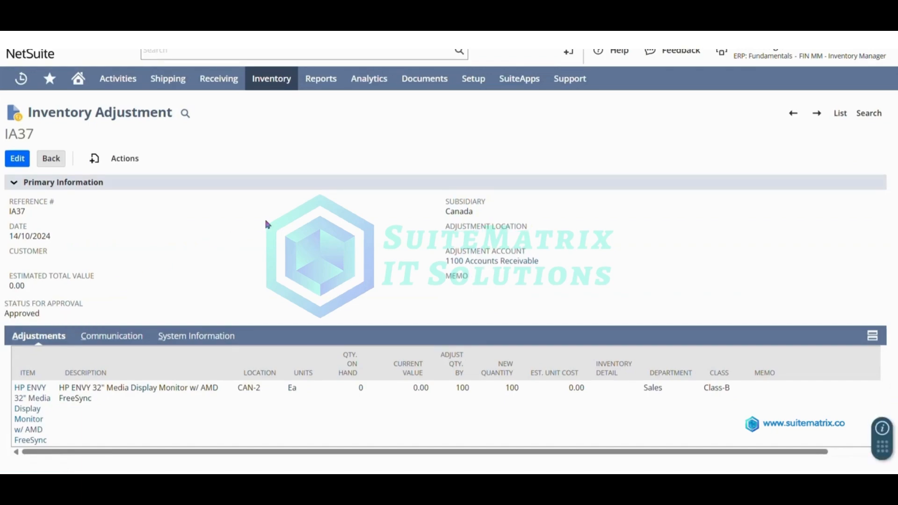
Step: Start a new inventory adjustment for subsidiary Canada with account 1100 Accounts Receivable
mouse_move(282, 84)
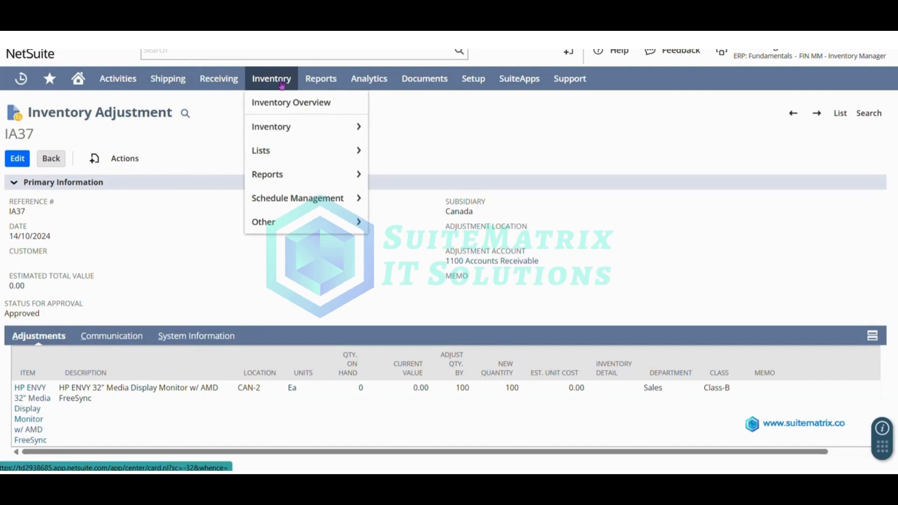
mouse_move(296, 126)
click(409, 127)
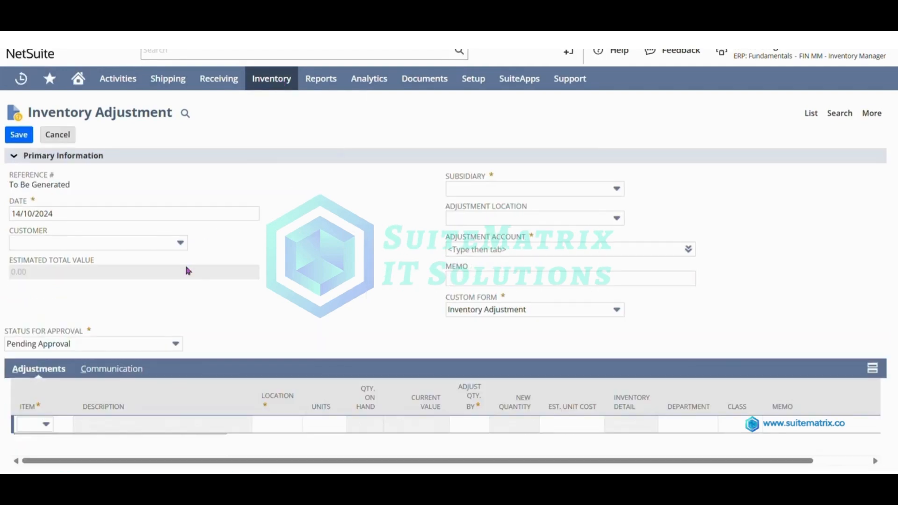
click(509, 189)
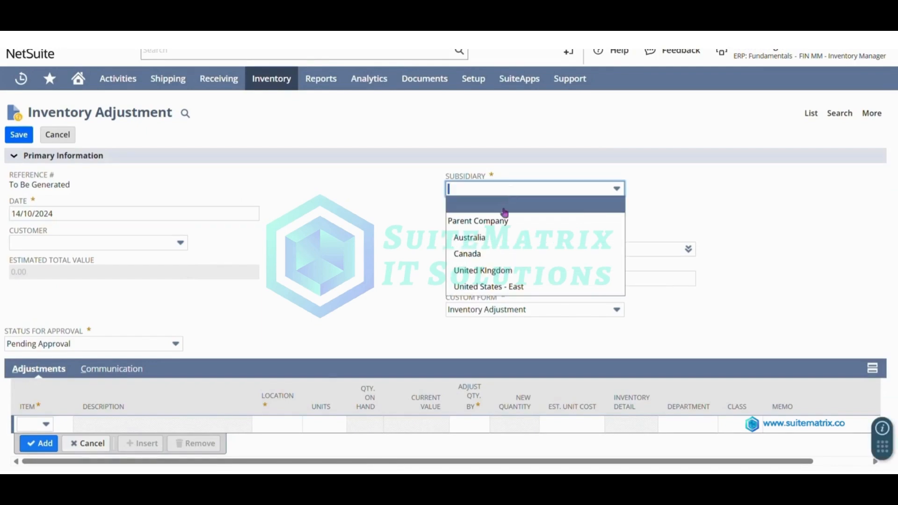
click(497, 256)
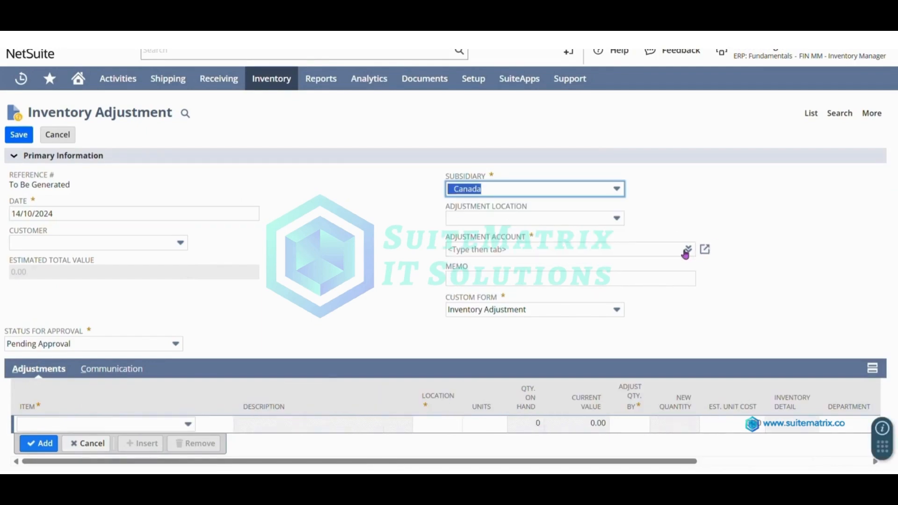
click(676, 265)
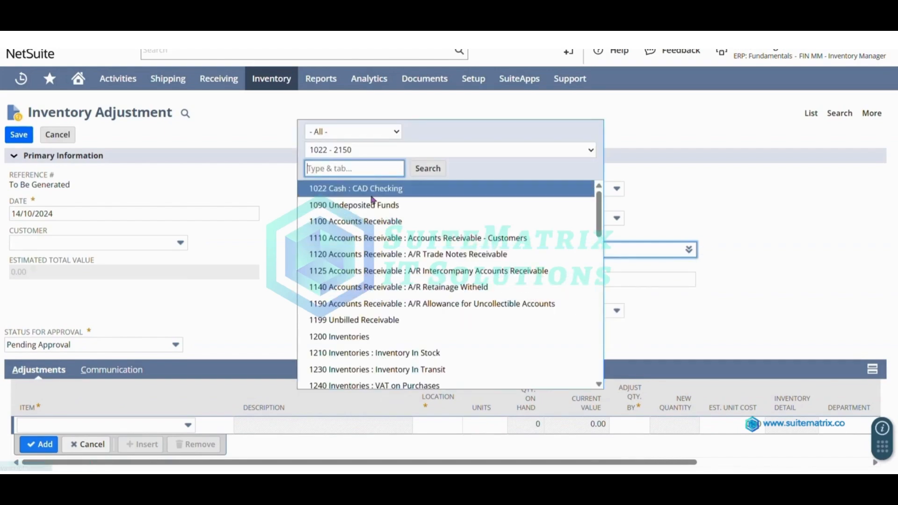
click(372, 222)
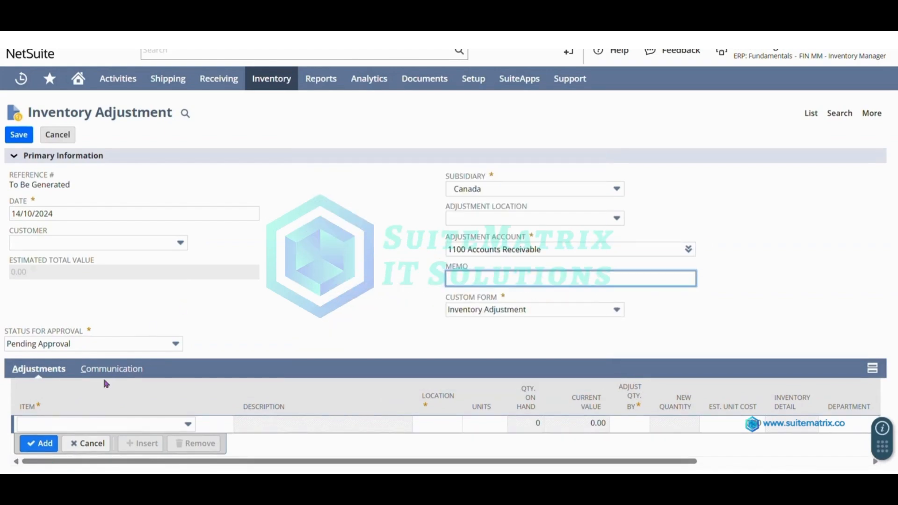
Step: Add a line adjusting the Dell UP3216Q monitor by 50 at location CAN-2
click(107, 423)
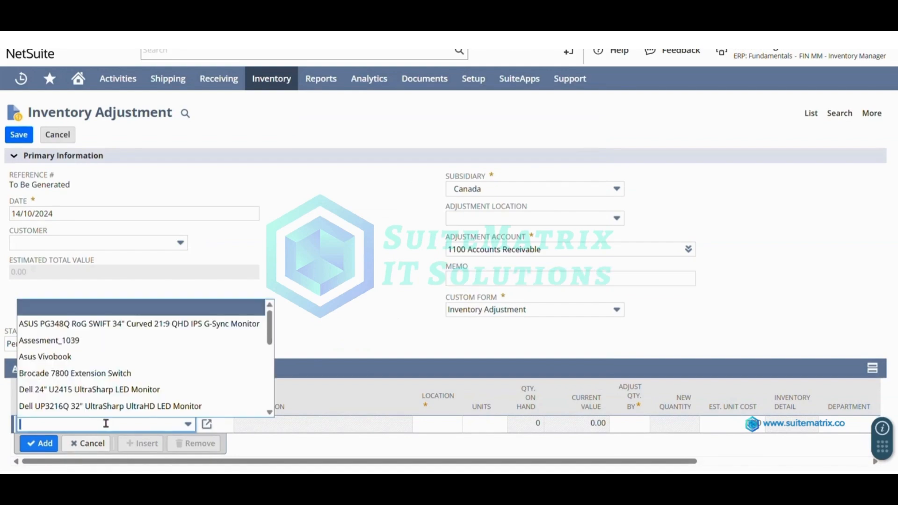
scroll(120, 393, down, 1)
click(132, 381)
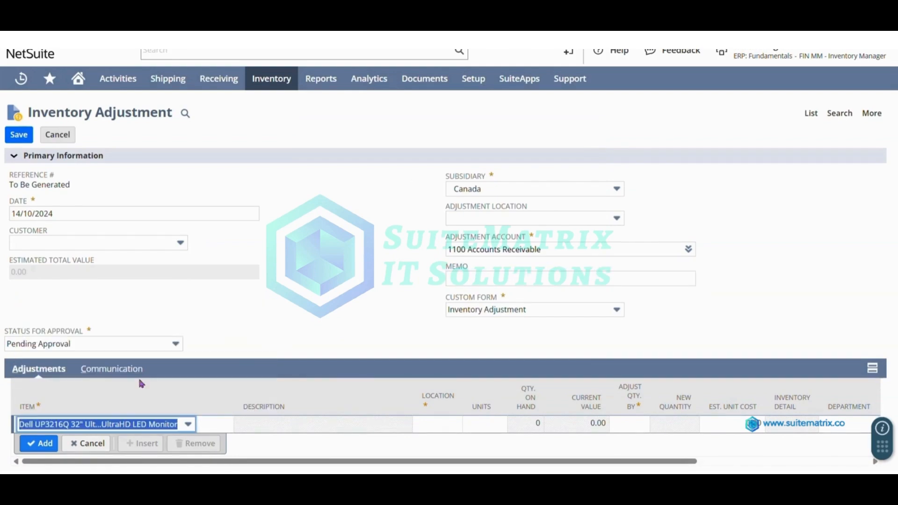
click(433, 421)
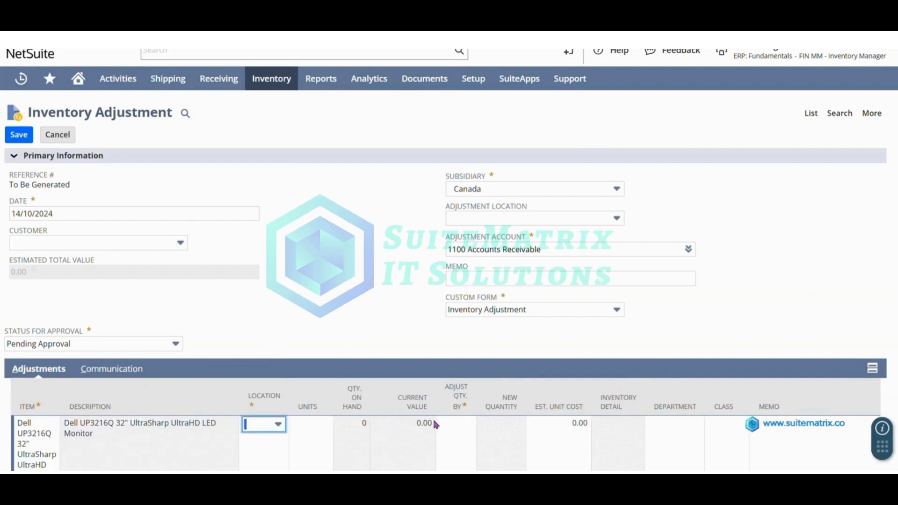
click(275, 425)
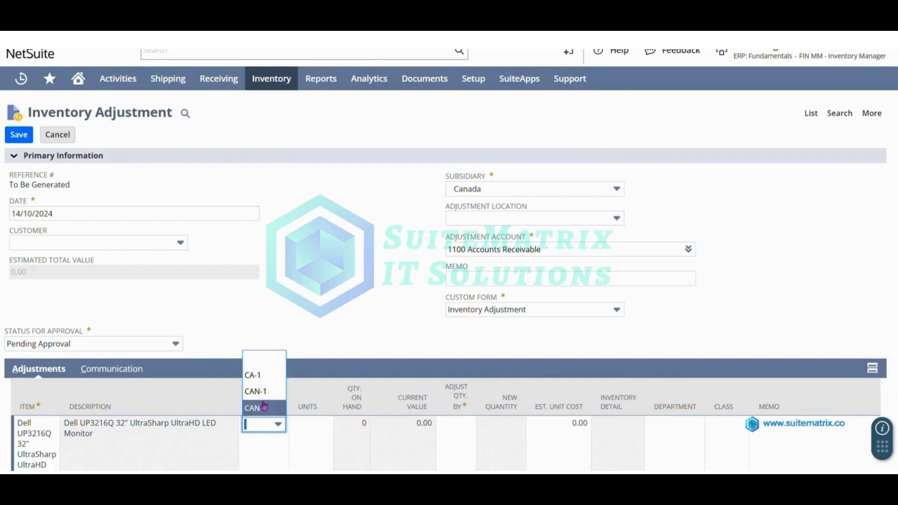
click(264, 406)
click(449, 429)
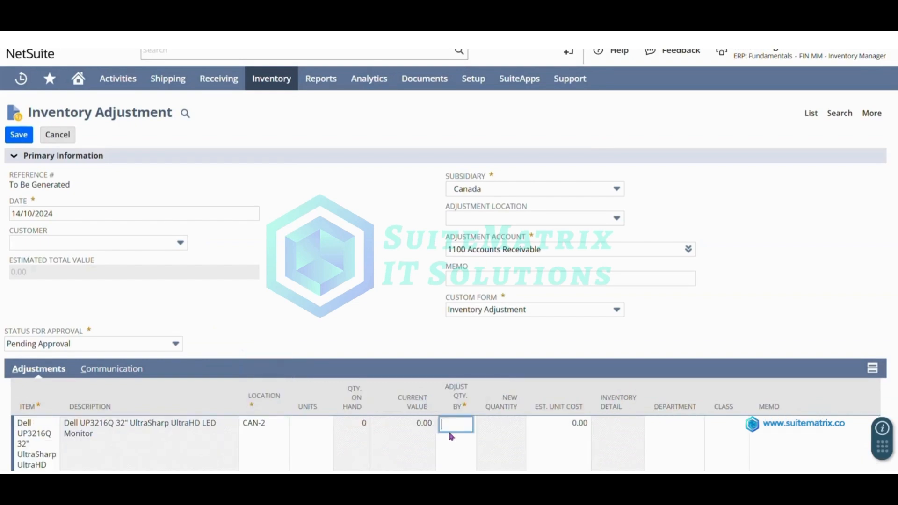
text(50)
scroll(450, 436, down, 2)
click(39, 403)
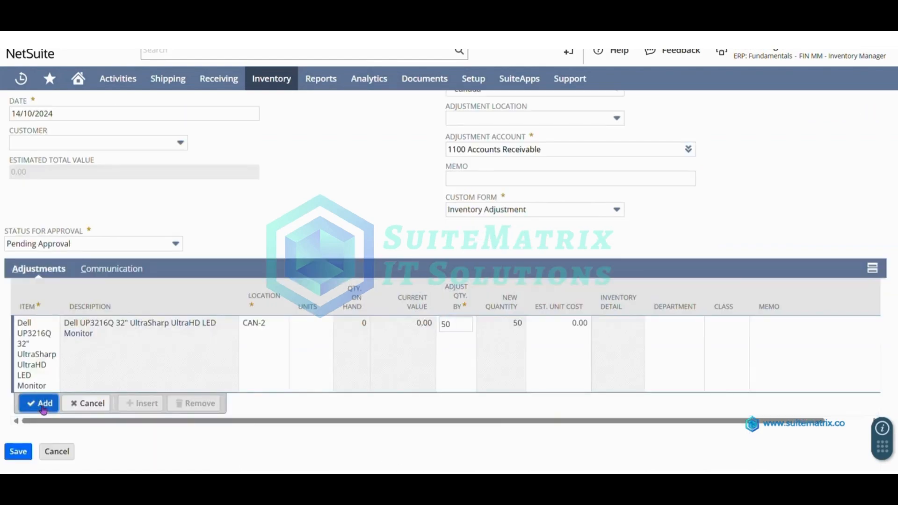
Step: Save the adjustment as IA38, then reject it
scroll(163, 286, up, 2)
click(17, 135)
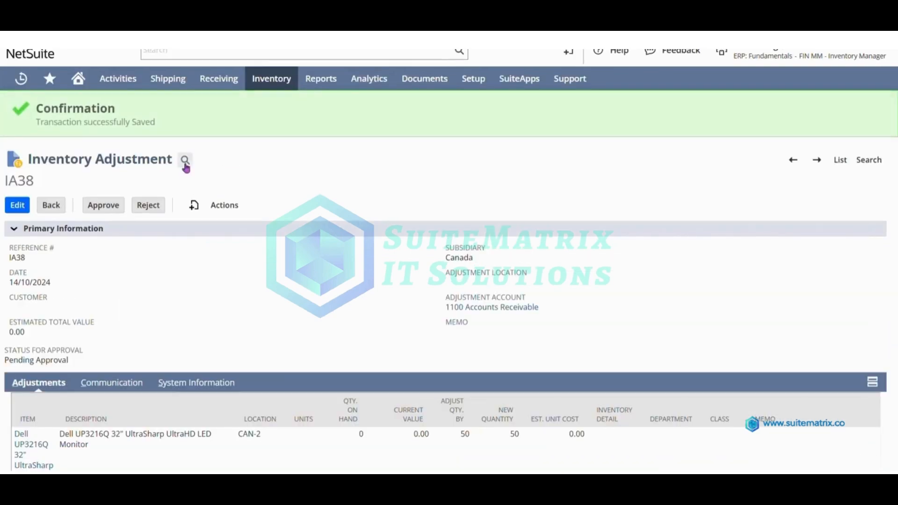
click(150, 211)
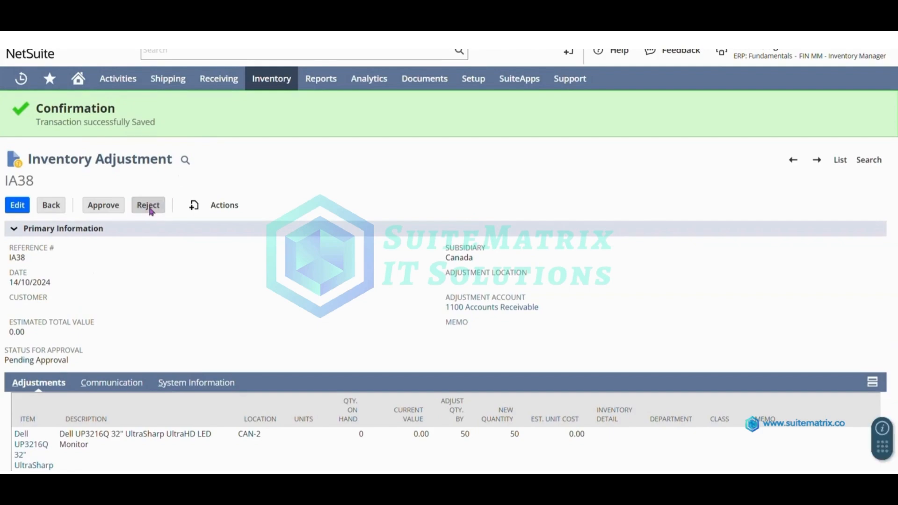